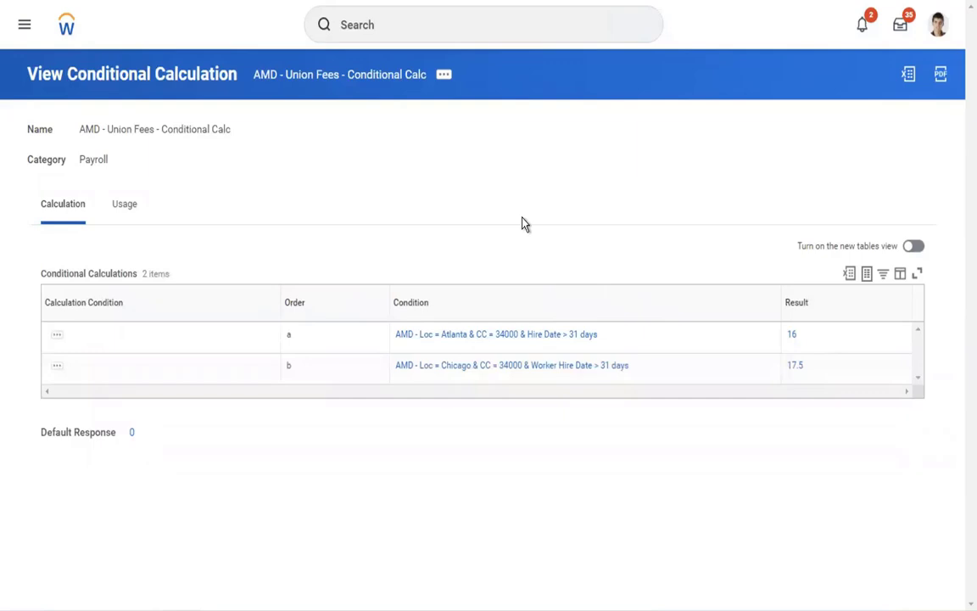
- Open the AMD - Union Fees - Conditional Calc conditional calculation for editing
left_click(444, 78)
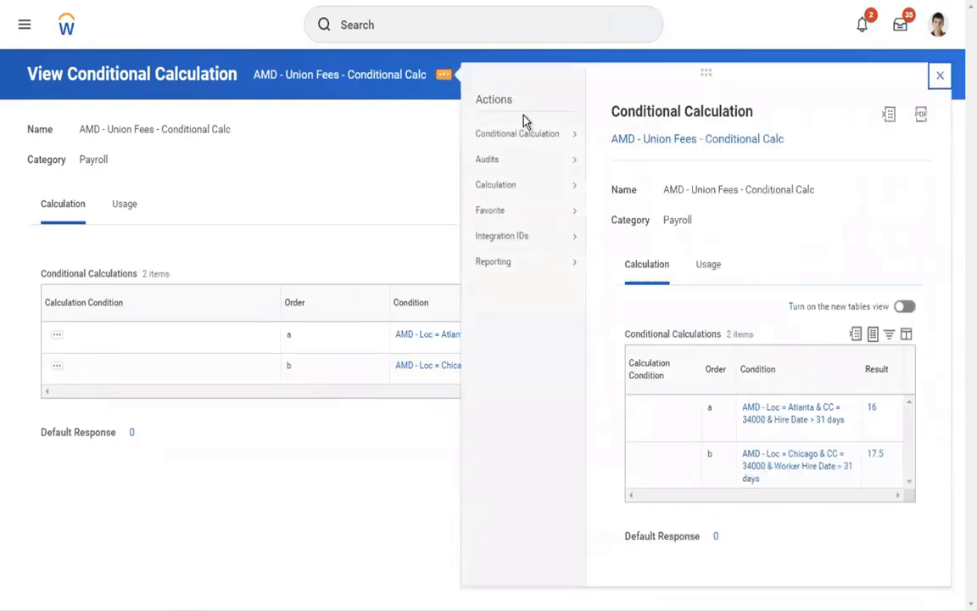
mouse_move(531, 135)
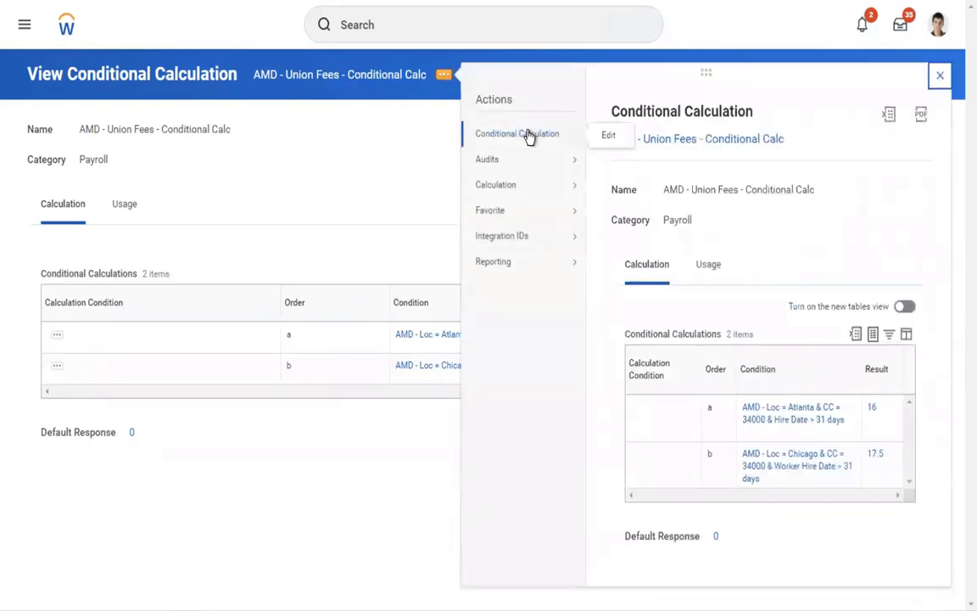
left_click(604, 136)
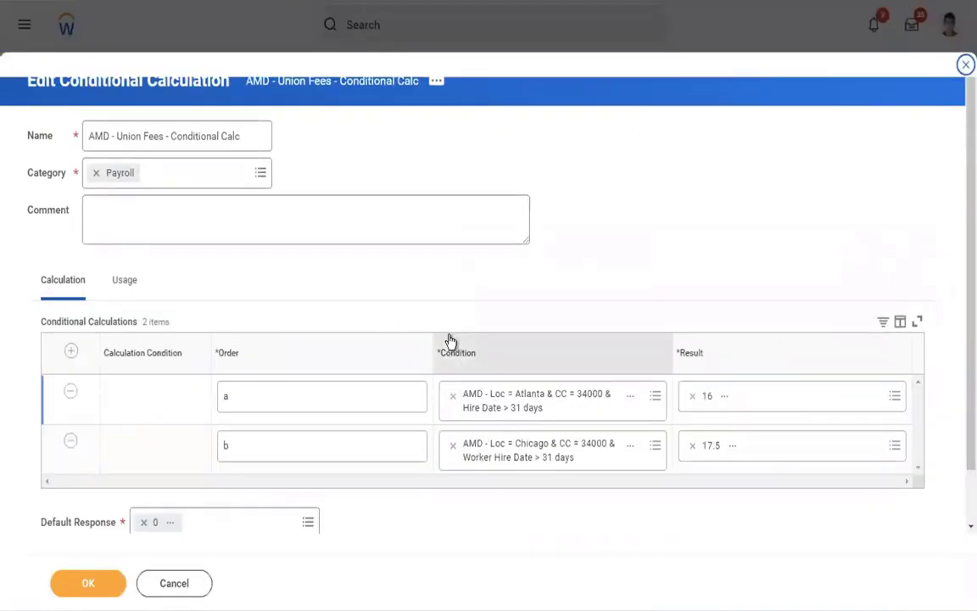
- Check the union fees deduction table in Word for New York and add a conditional calculation row in Workday with order c
key("ctrl+Left")
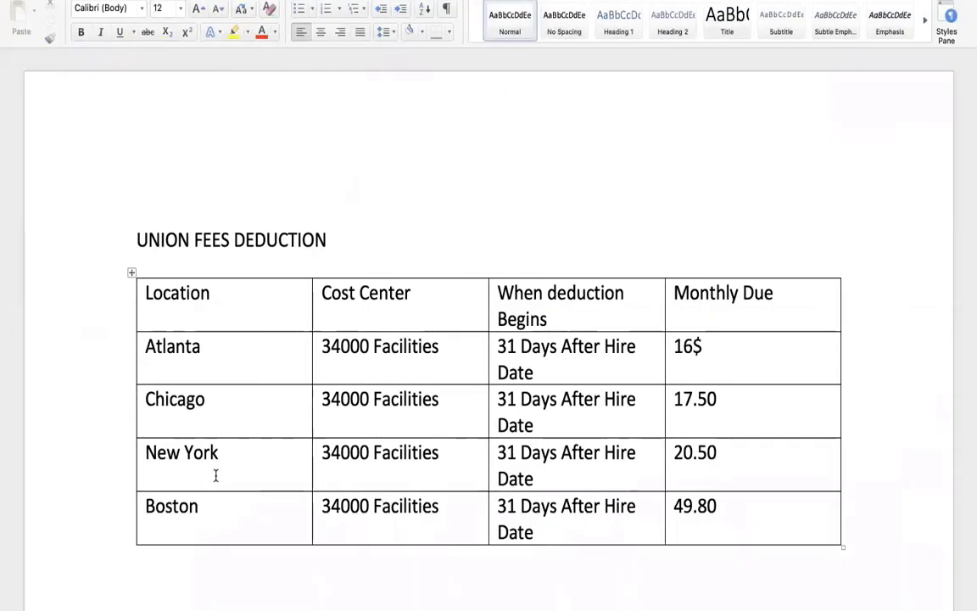
key("ctrl+Right")
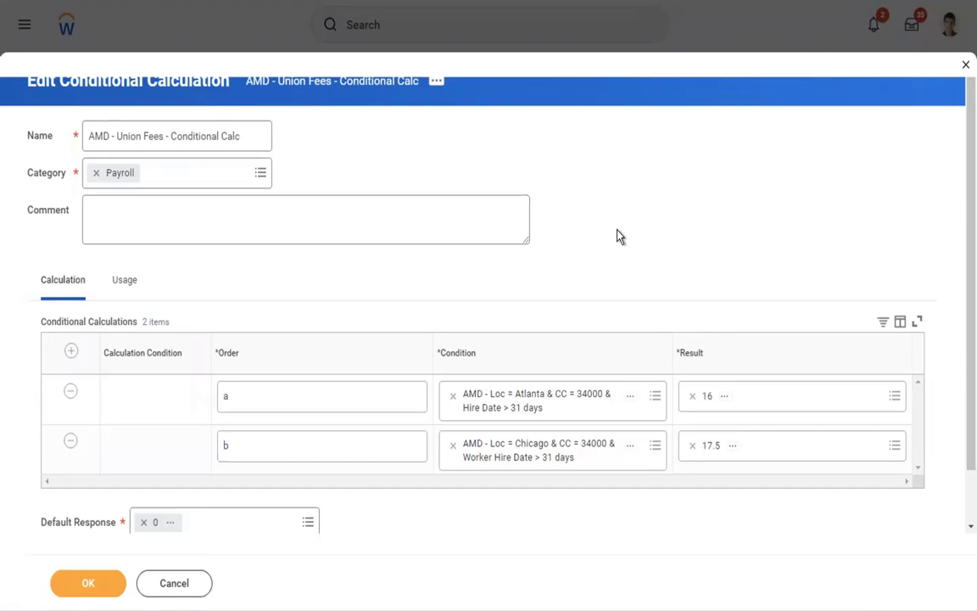
left_click(71, 353)
left_click(301, 401)
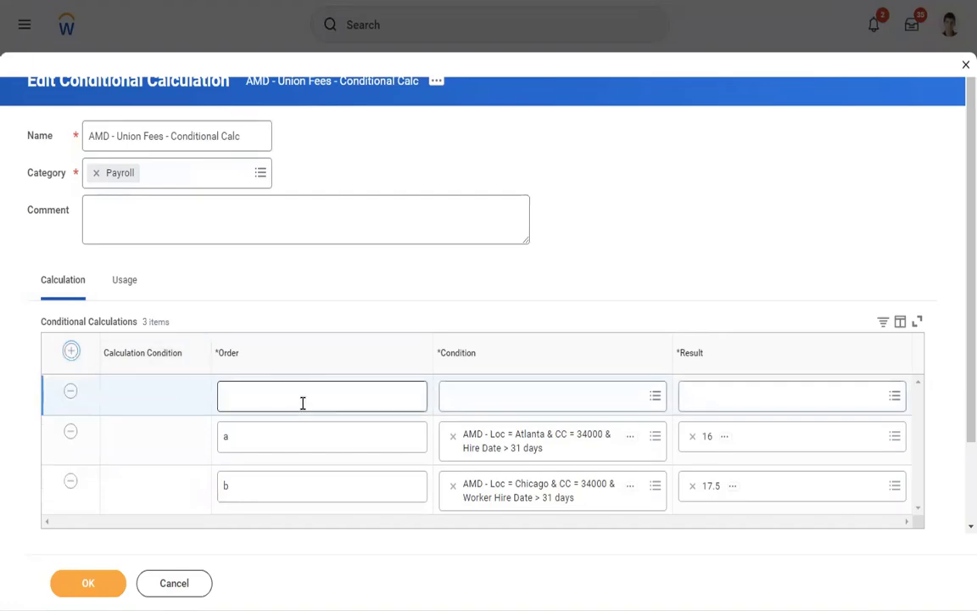
type("c")
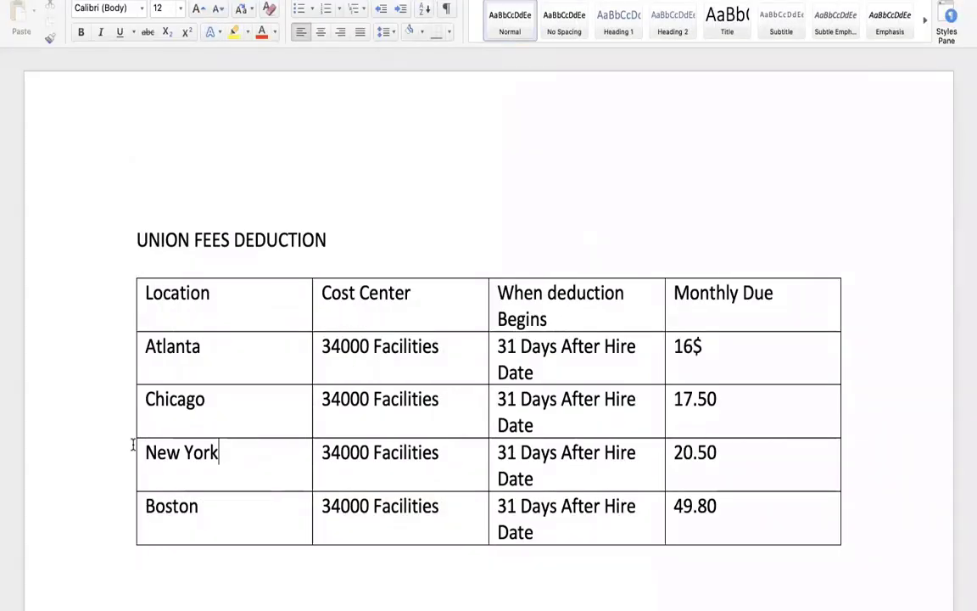
triple_click(223, 452)
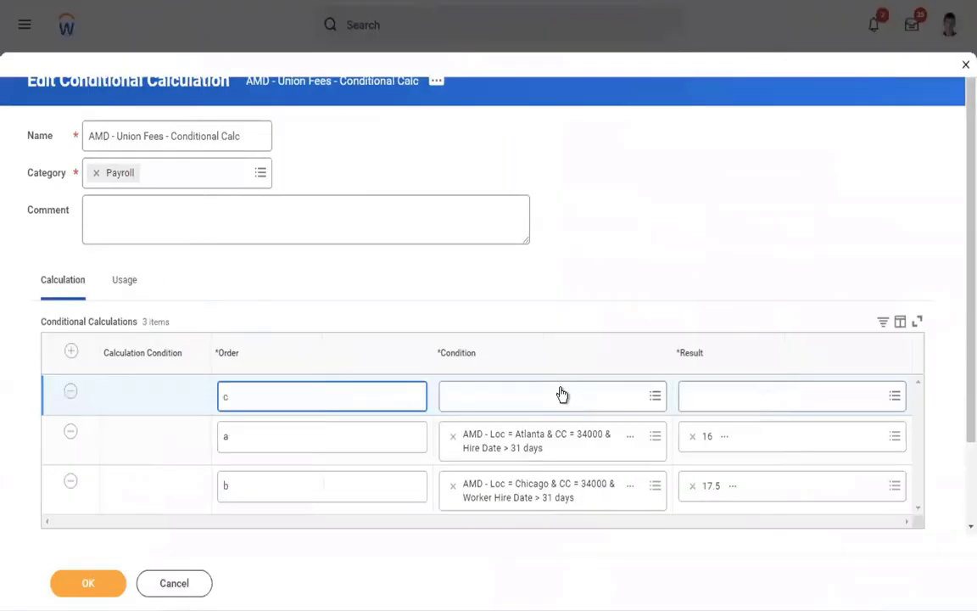
- Start creating a new logic calculation as the condition of row c
left_click(637, 394)
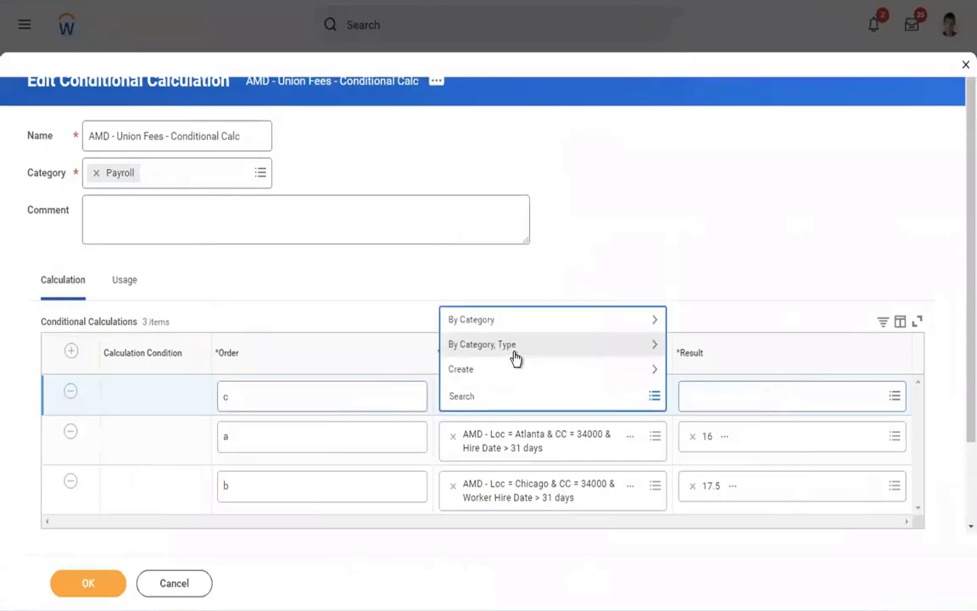
left_click(458, 370)
key("Down")
key("Down")
key("Down")
key("Down")
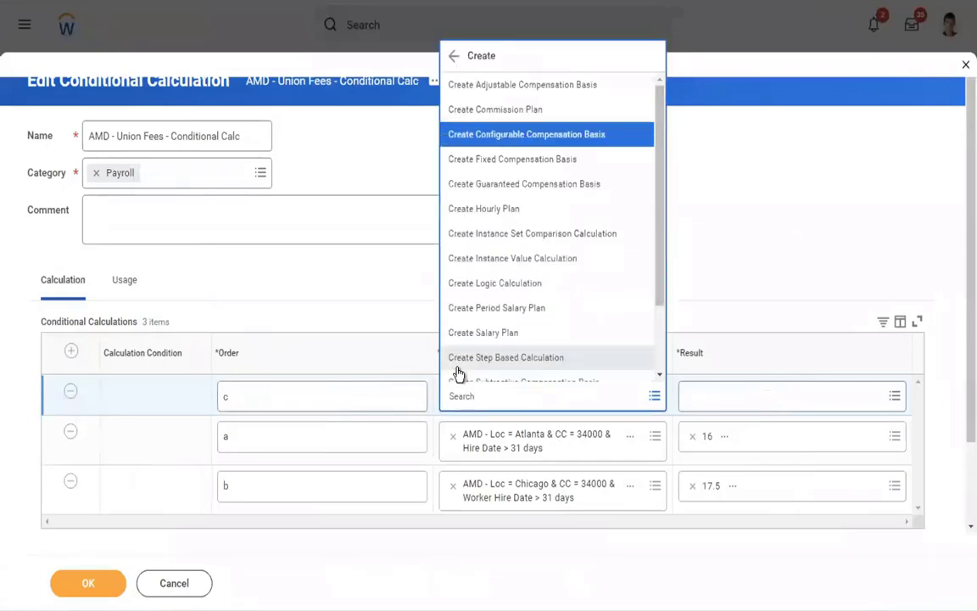
key("Down")
key("Down")
key("Down")
key("Down")
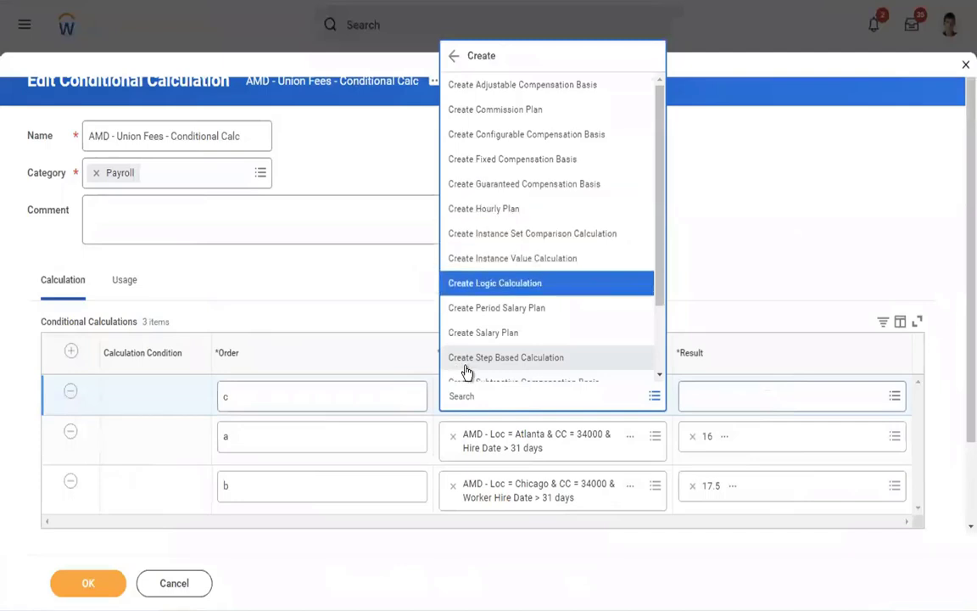
left_click(465, 291)
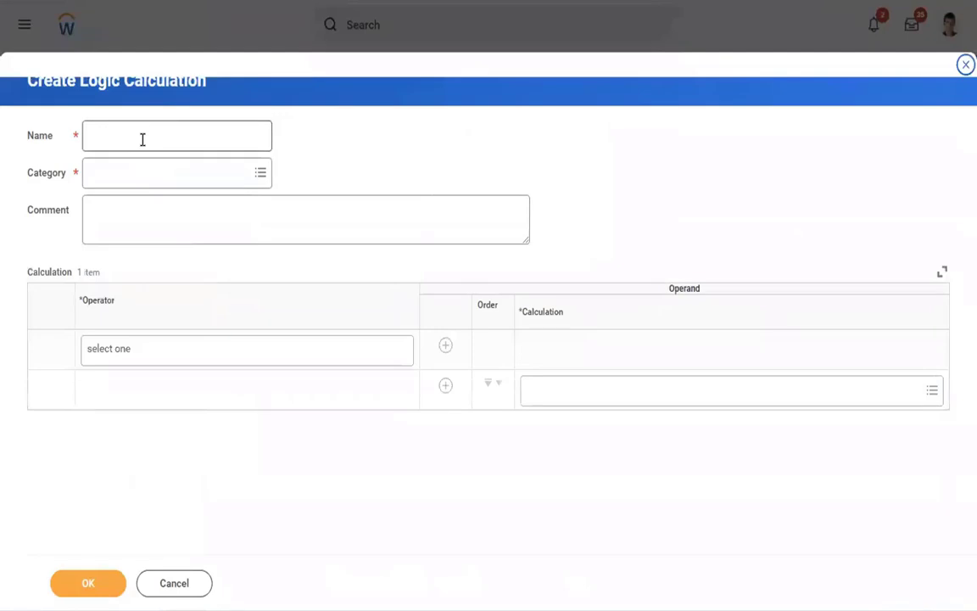
- Name the logic calculation "AMD - Loc = NY & CC = 34000 & Worker Hire date > 31 days" and set its category to Payroll
left_click(143, 139)
type("AMD")
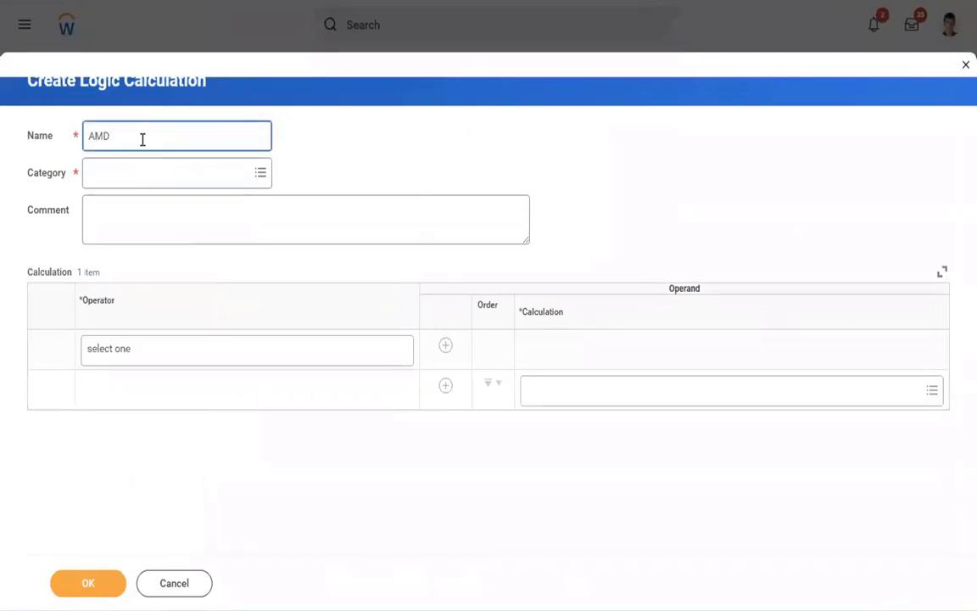
type(" - Loc = NY &")
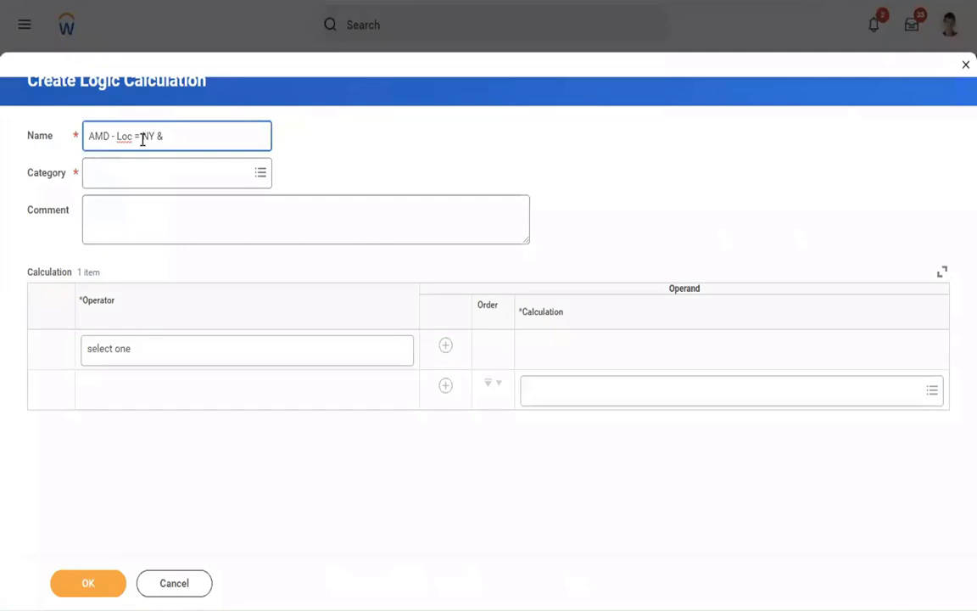
type("CC = 34000 & Worker H")
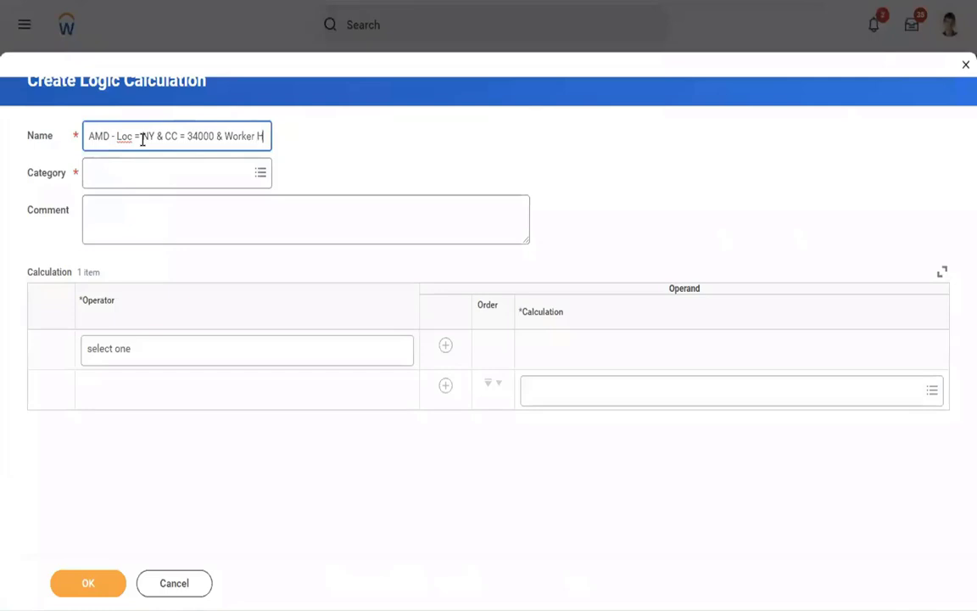
type("ire d")
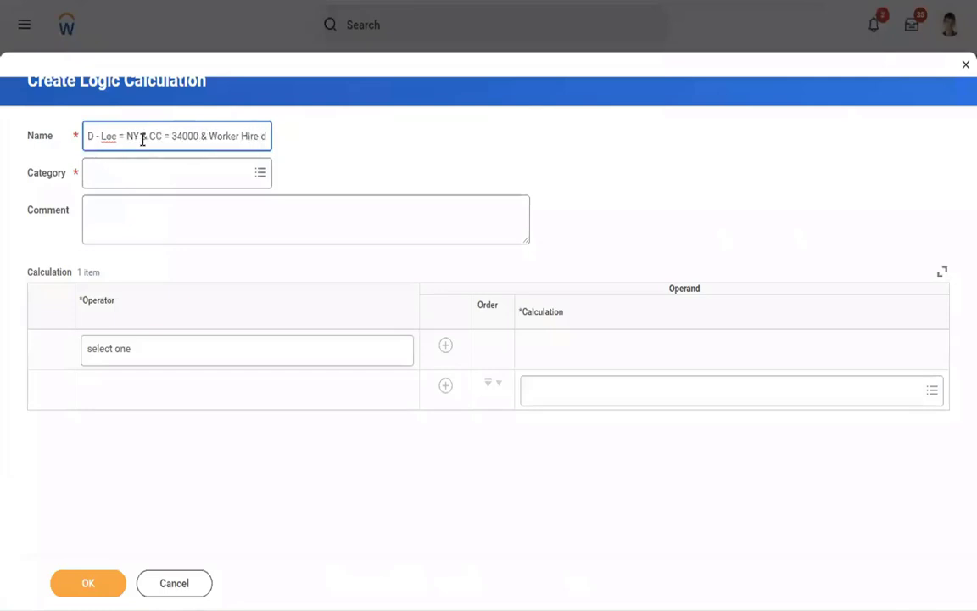
type("a")
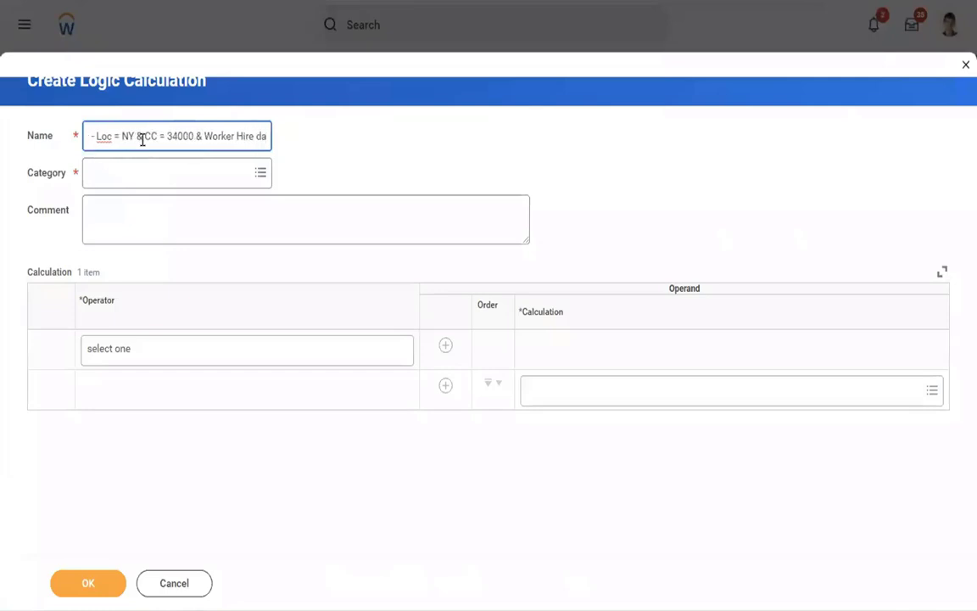
type("te > 31 days")
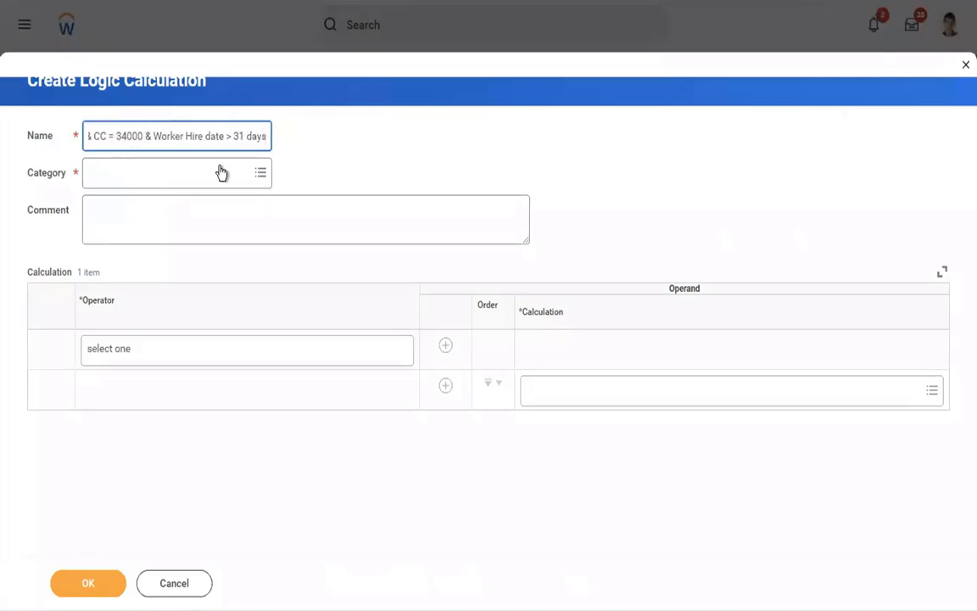
left_click(170, 180)
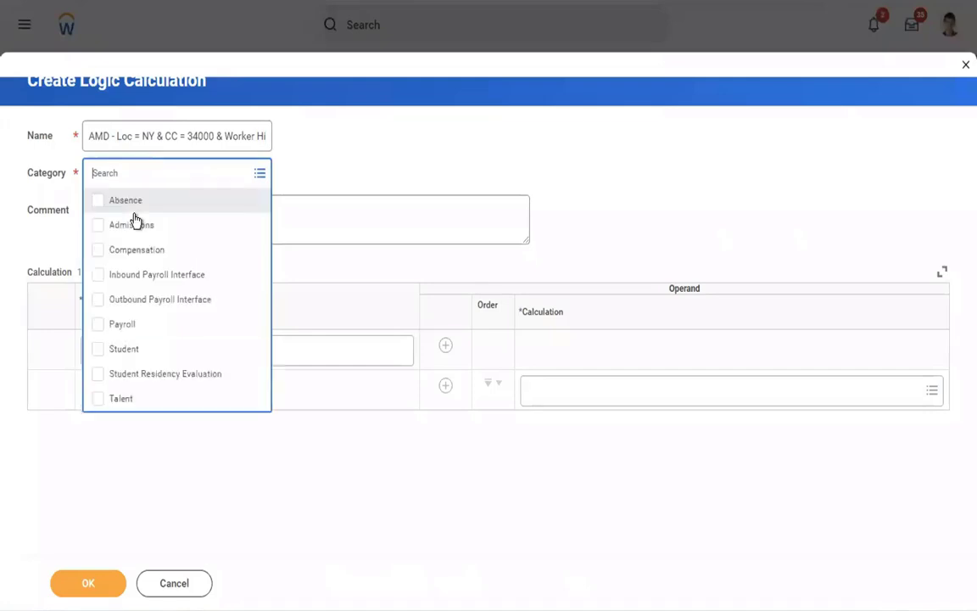
left_click(119, 325)
left_click(379, 181)
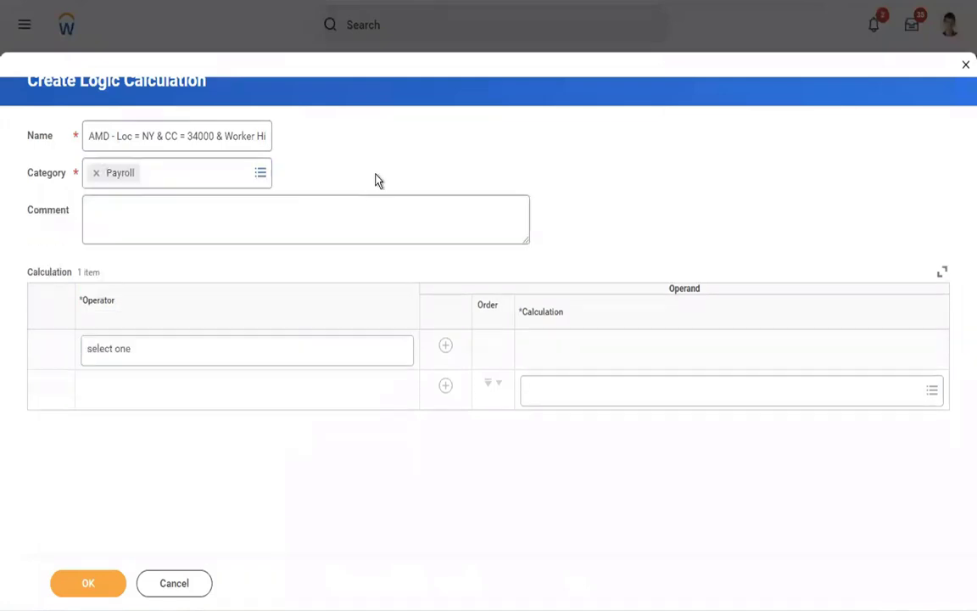
- Add AMD LOC = New York and AMD - Cost Center = 34000 as the first two operand calculations
left_click(576, 391)
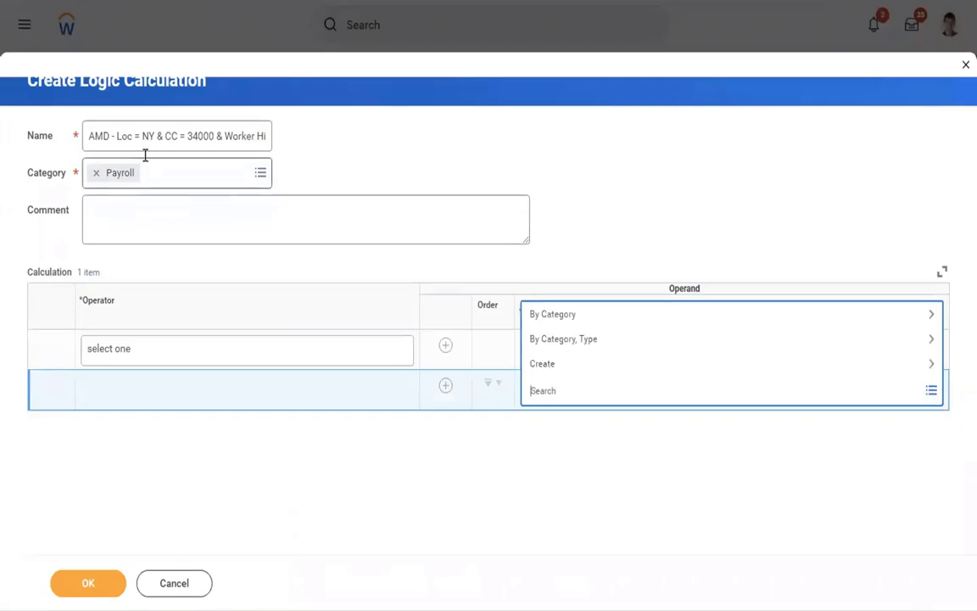
type("amd new")
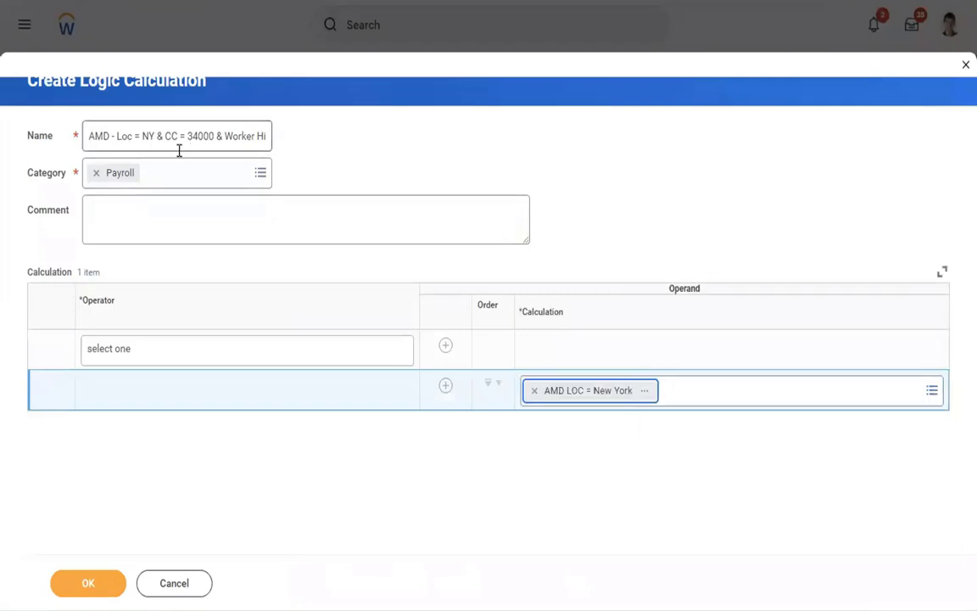
left_click(445, 386)
left_click(568, 436)
type("amd")
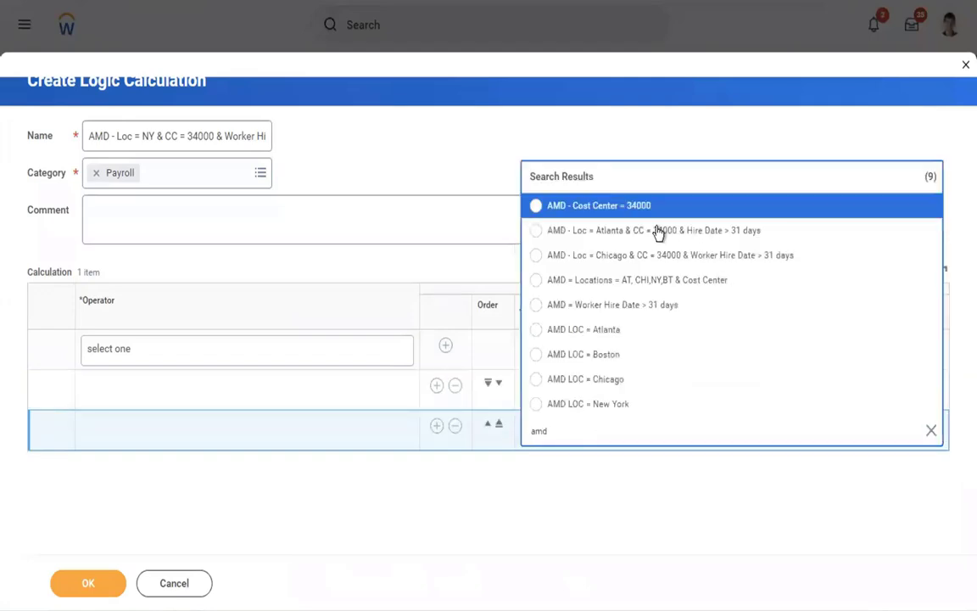
left_click(628, 208)
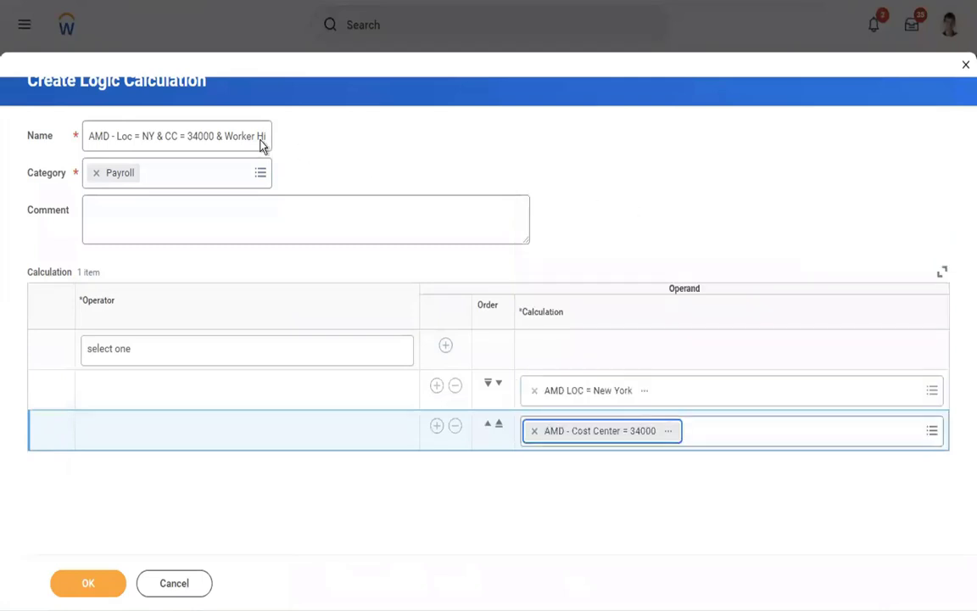
- Add a third operand with the calculation AMD = Worker Hire Date > 31 days
left_click(436, 427)
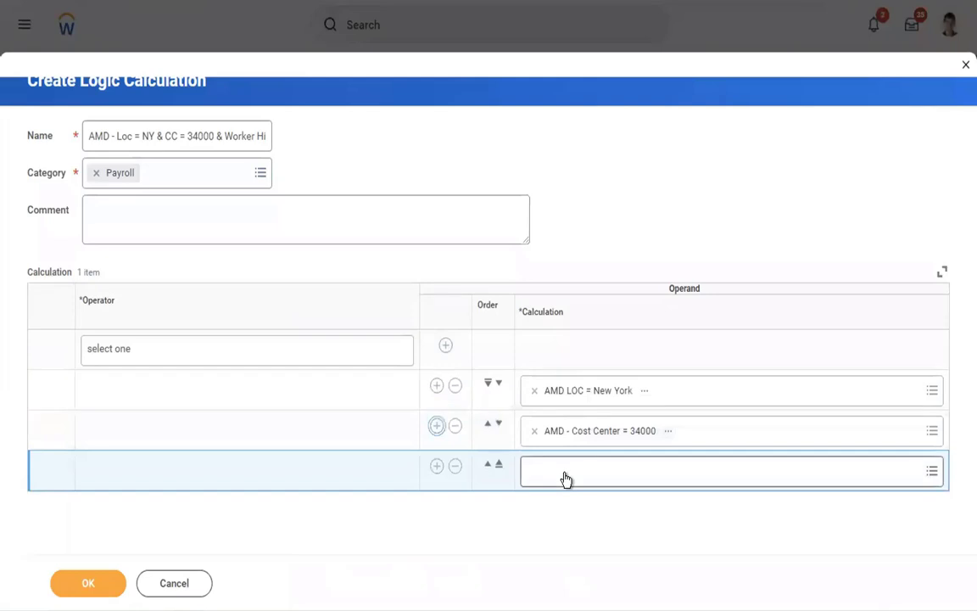
left_click(566, 473)
type("amd work")
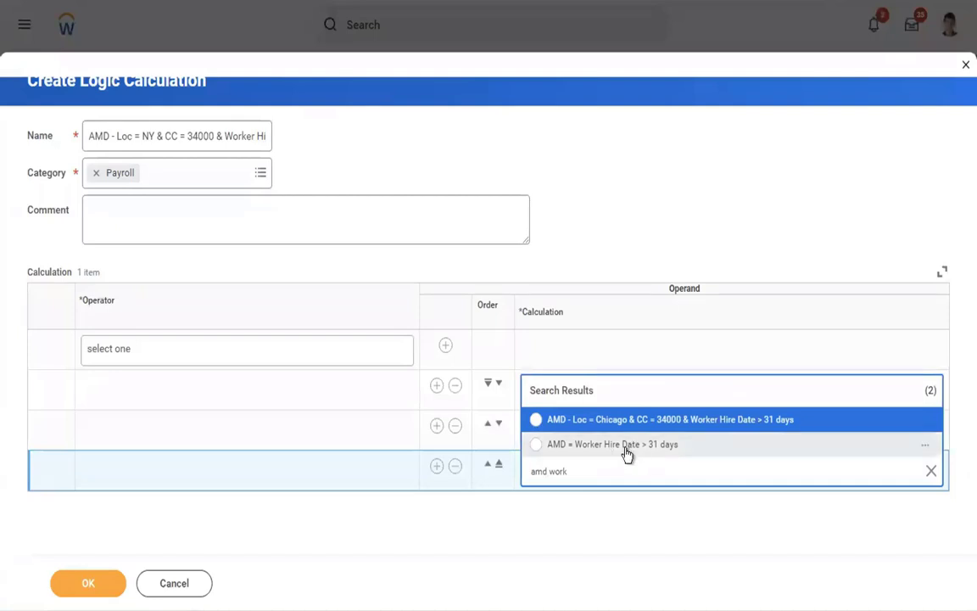
left_click(627, 455)
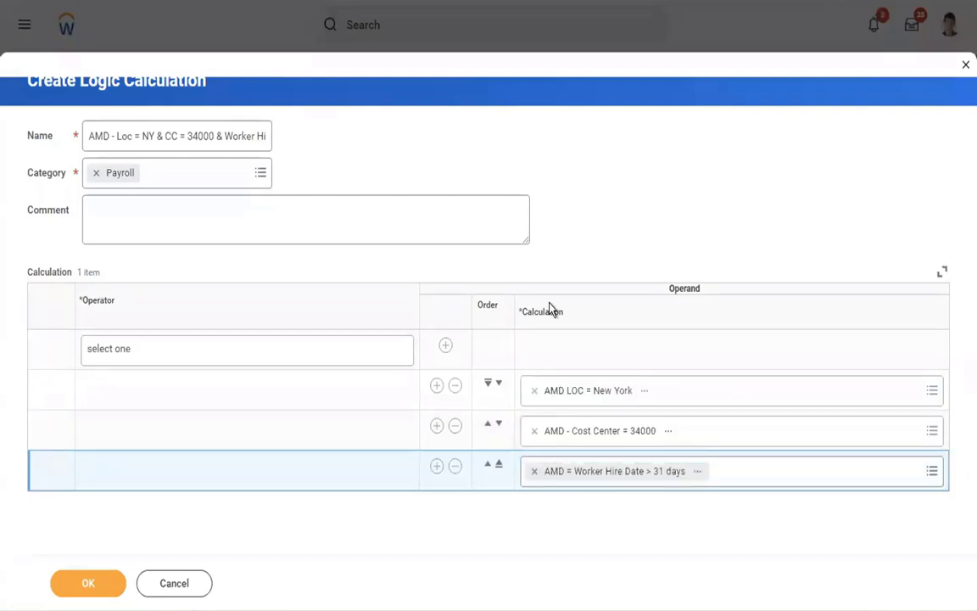
- Set the logic calculation's operator to AND and save it as row c's condition
left_click(365, 360)
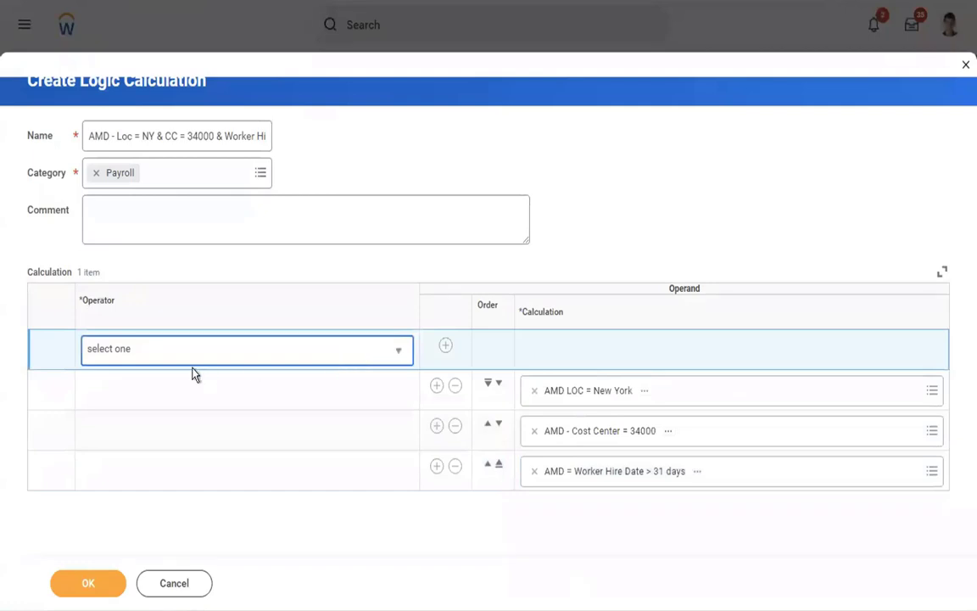
left_click(173, 346)
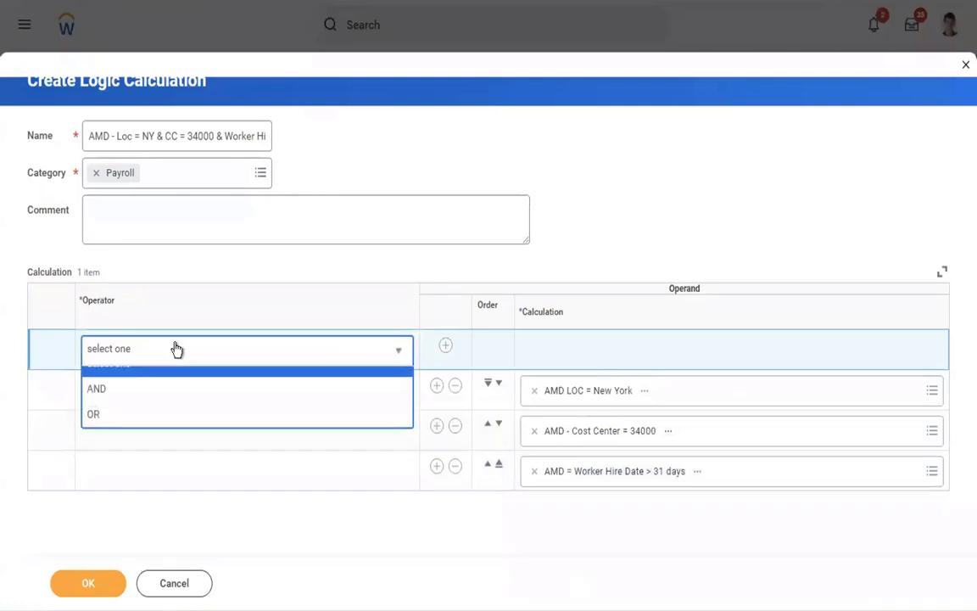
left_click(120, 404)
left_click(86, 584)
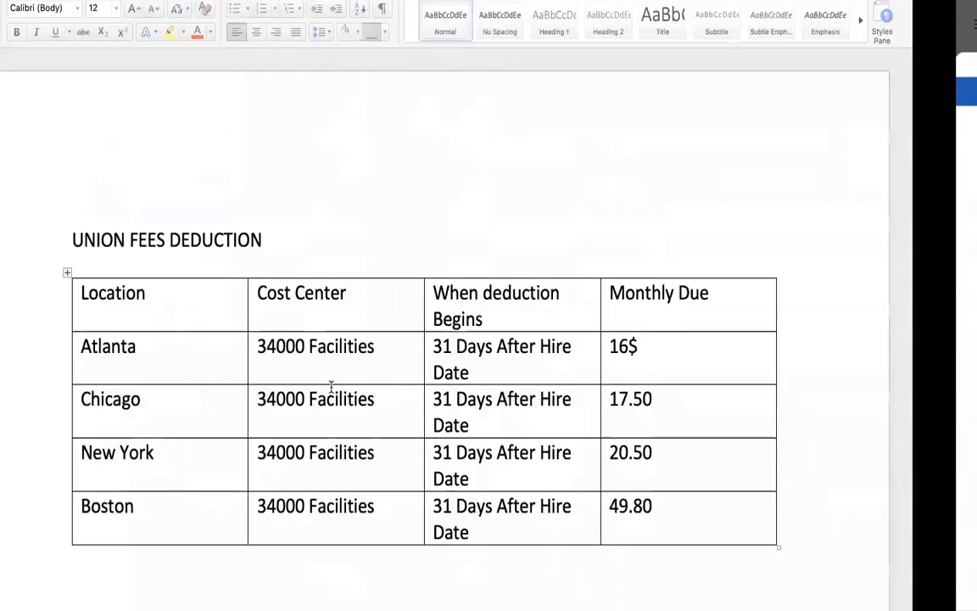
- Look up New York's monthly due in the Word table, search row c's result for 20.5 and start creating a constant value calculation
left_click_drag(146, 453, 218, 453)
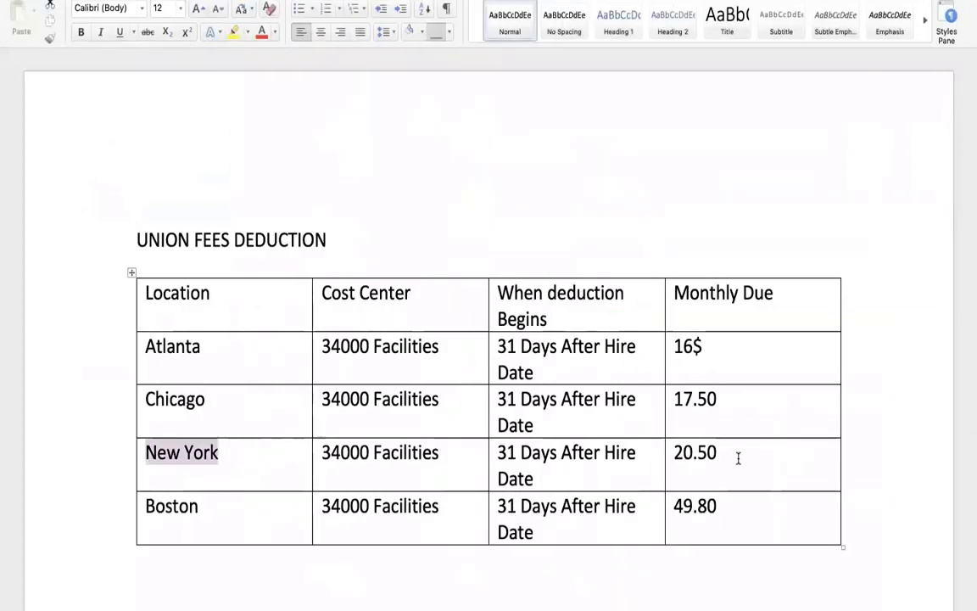
left_click_drag(738, 458, 668, 456)
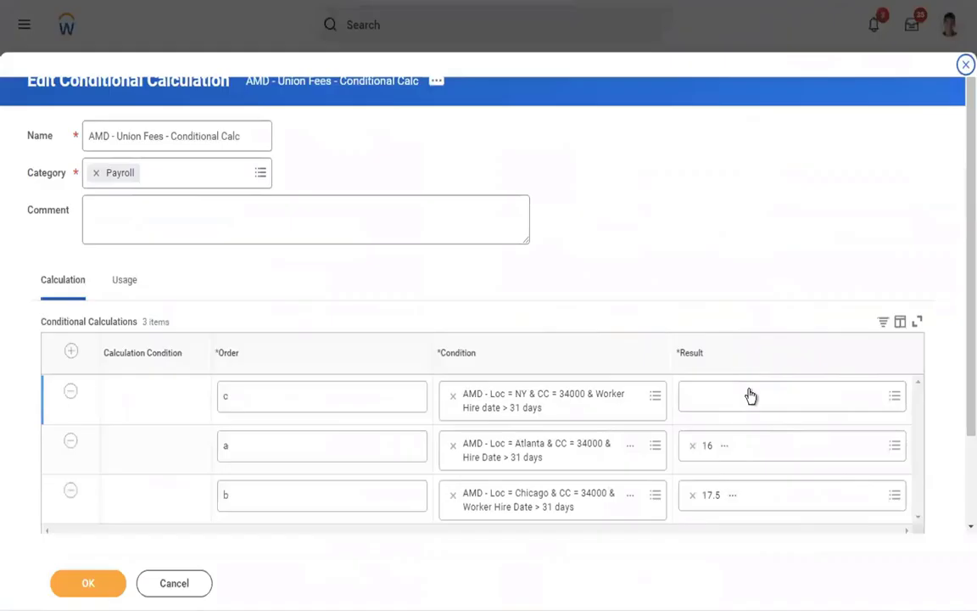
left_click(727, 392)
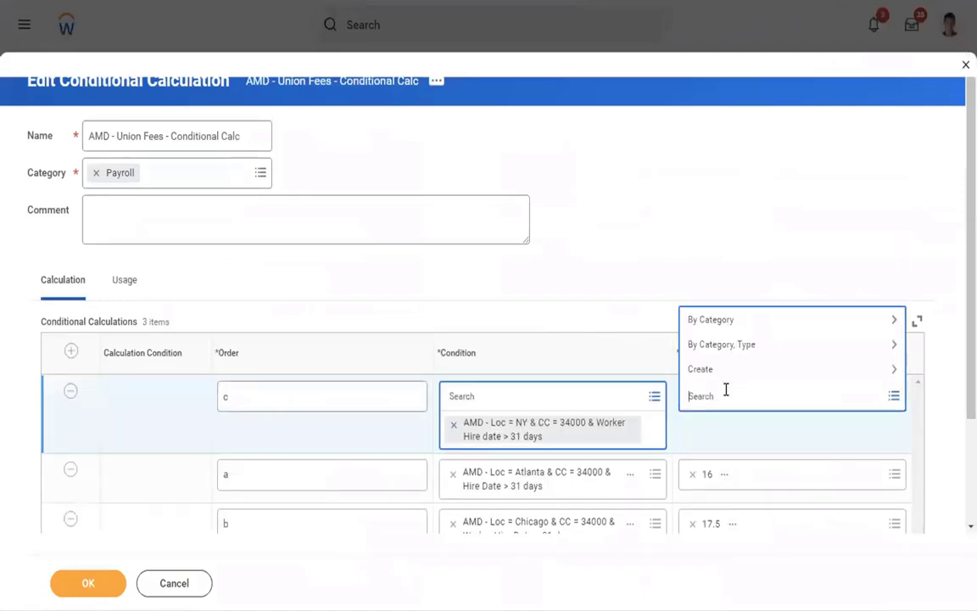
type("1")
type("20.5")
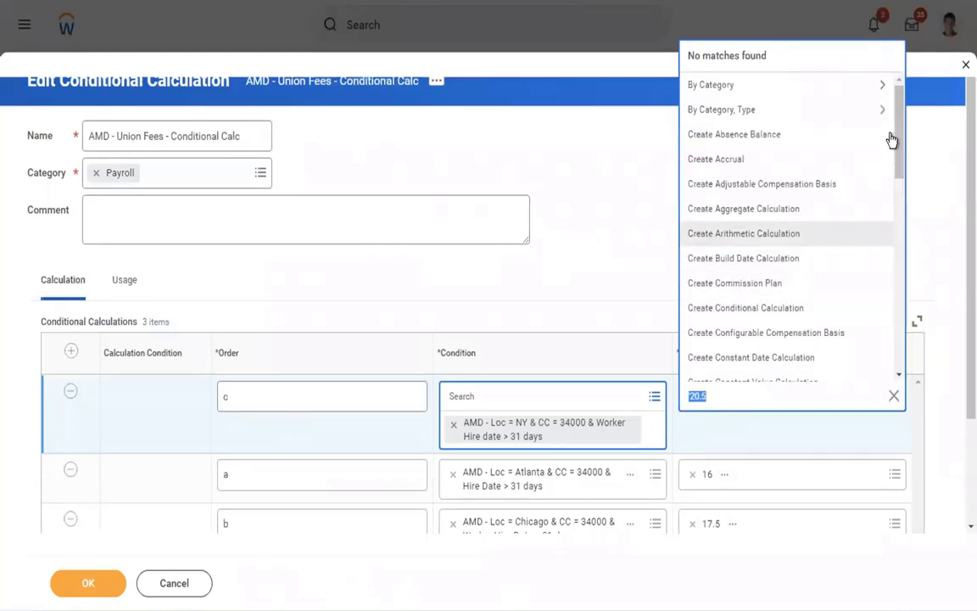
left_click_drag(901, 150, 895, 160)
left_click(711, 359)
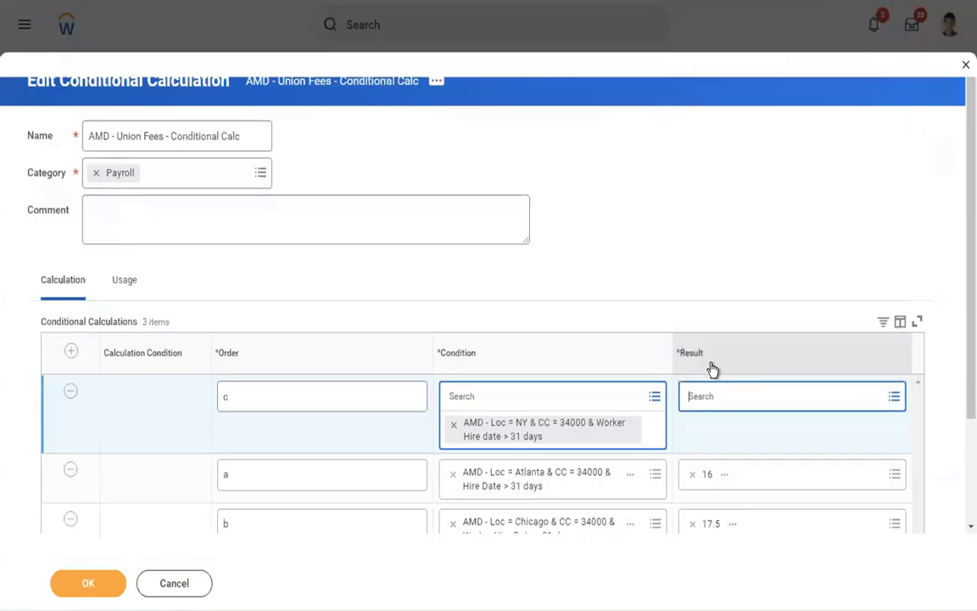